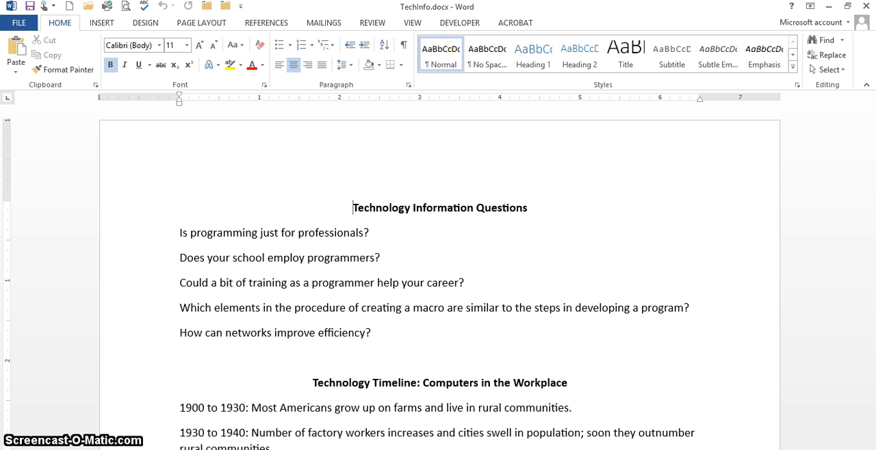
Start a numbered list at the end of the document with the item "What is your ideal technical job?".
key(ctrl+End)
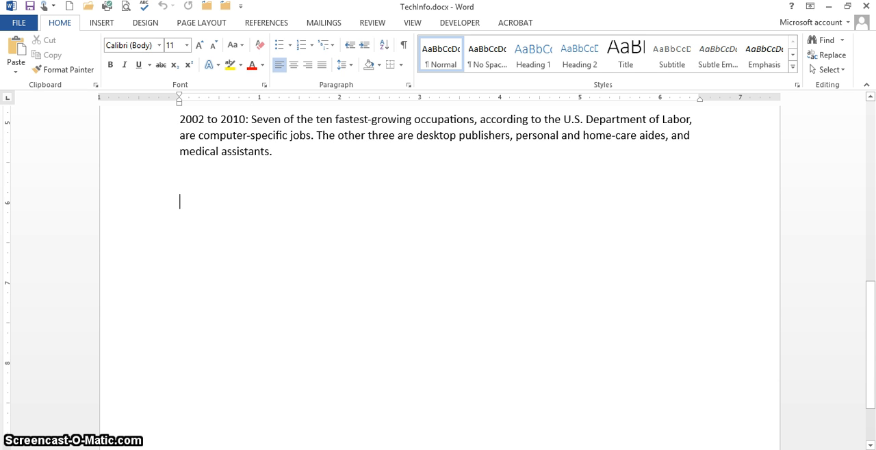
key(ctrl+Home)
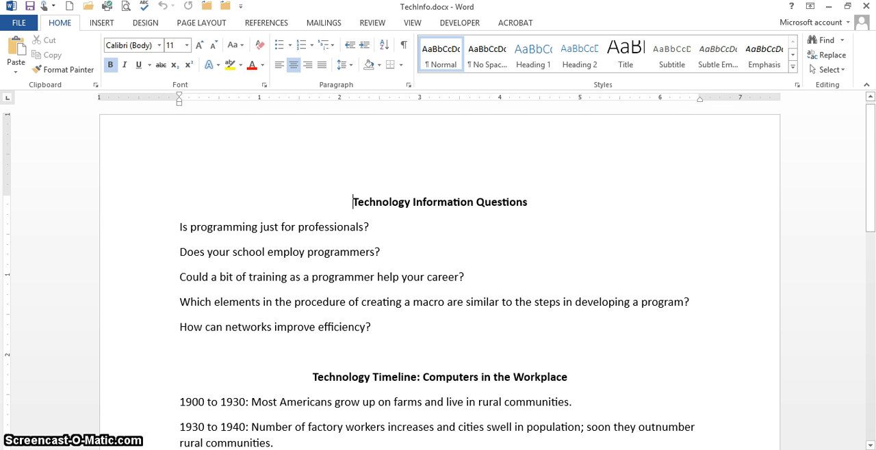
key(ctrl+End)
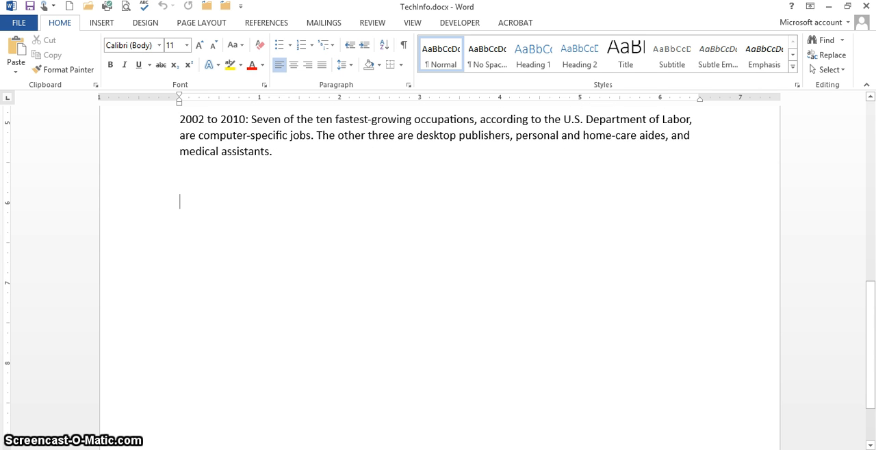
text(1)
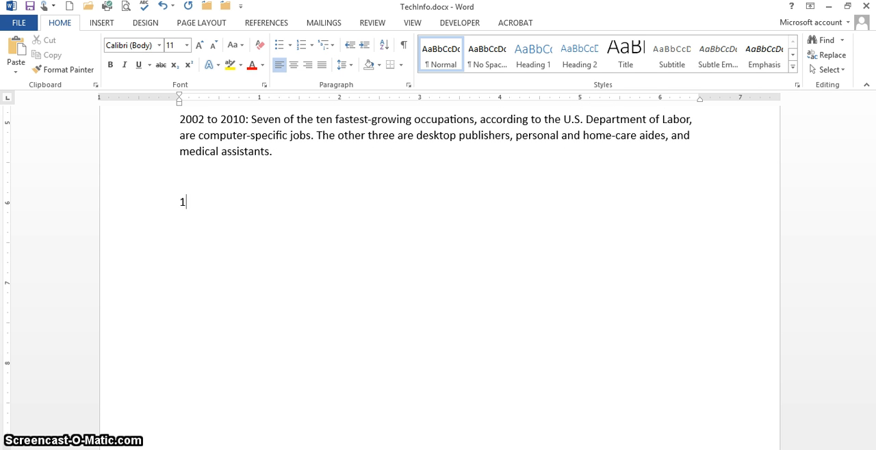
text(. )
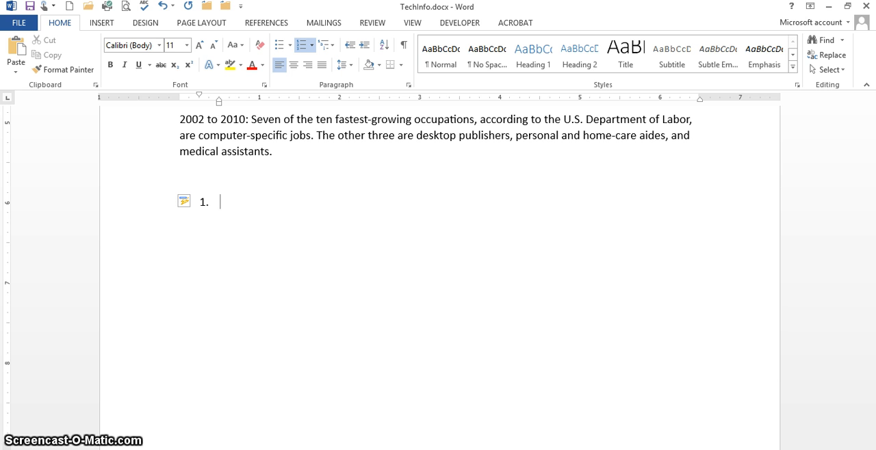
text(What)
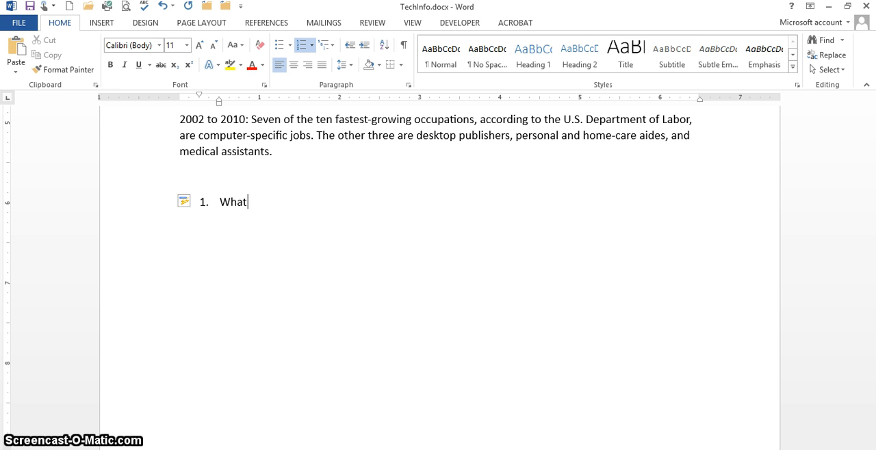
text( is your ideal te)
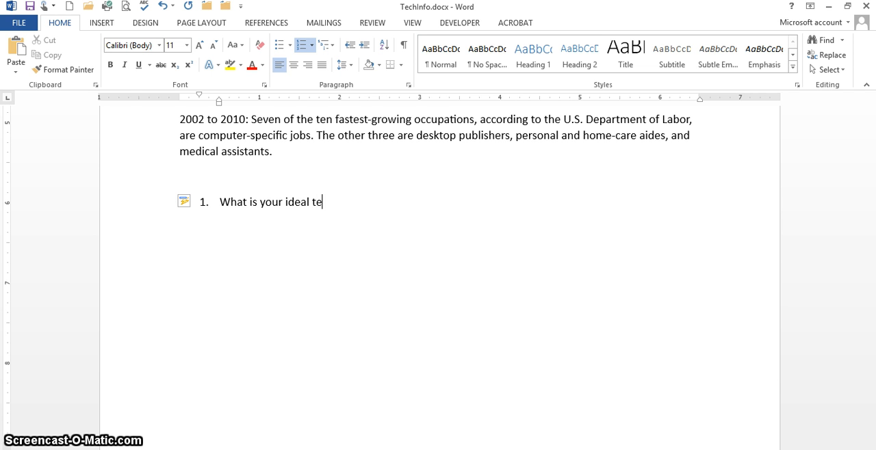
text(chnical Job)
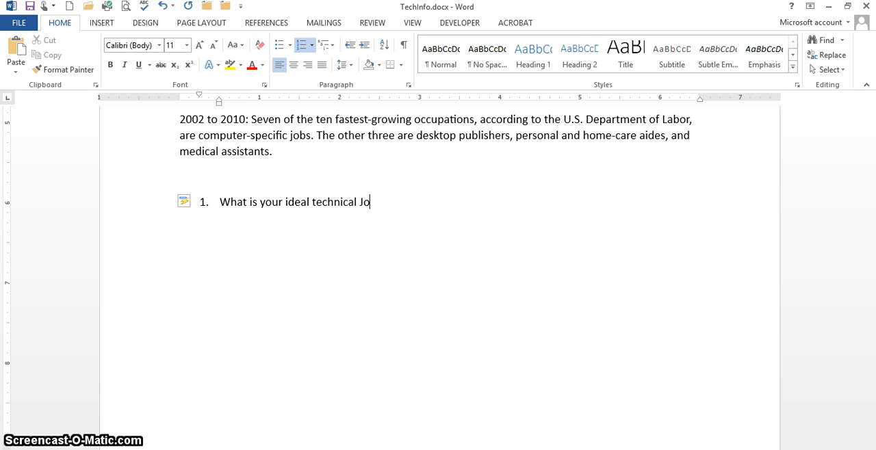
key(BackSpace)
key(BackSpace)
key(BackSpace)
key(BackSpace)
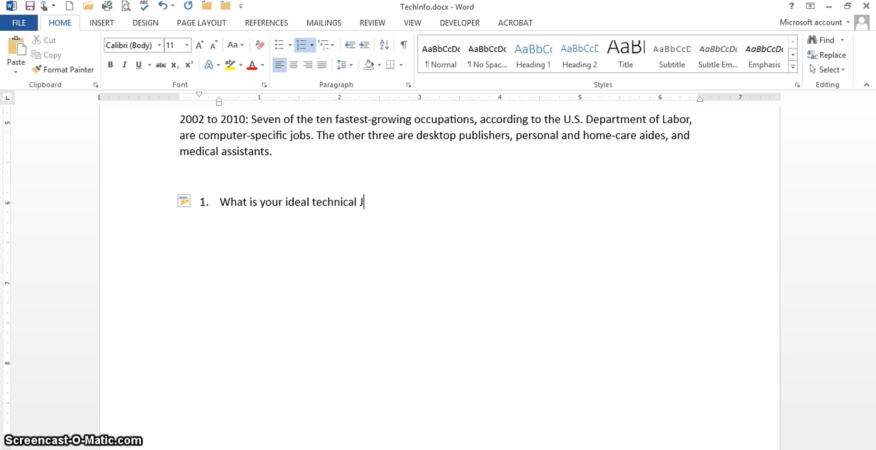
text(jo)
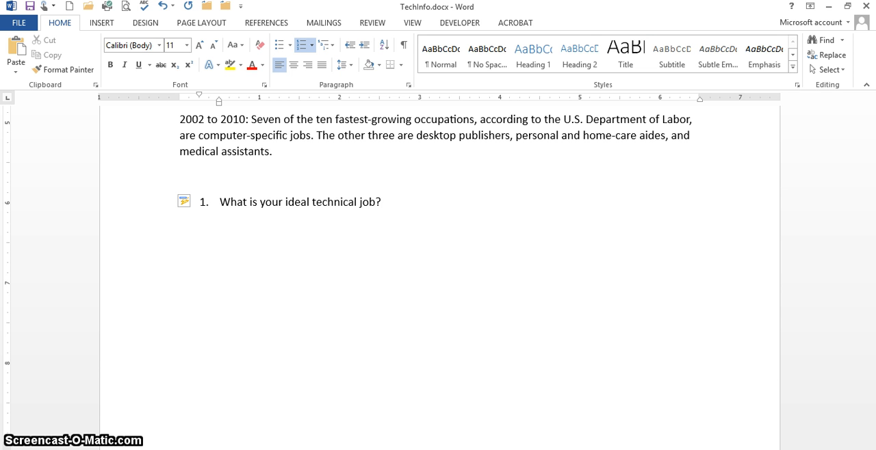
text(b?)
key(Return)
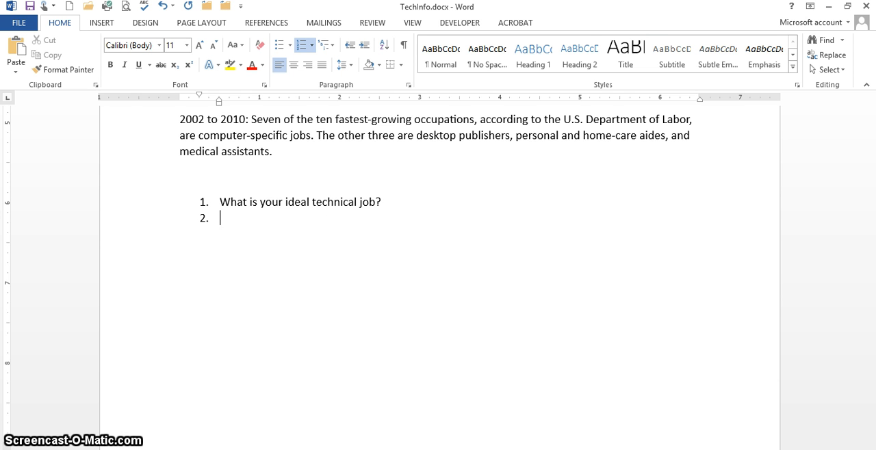
Enter "Which job suits your personality?" as the second item of the numbered list.
text(Which)
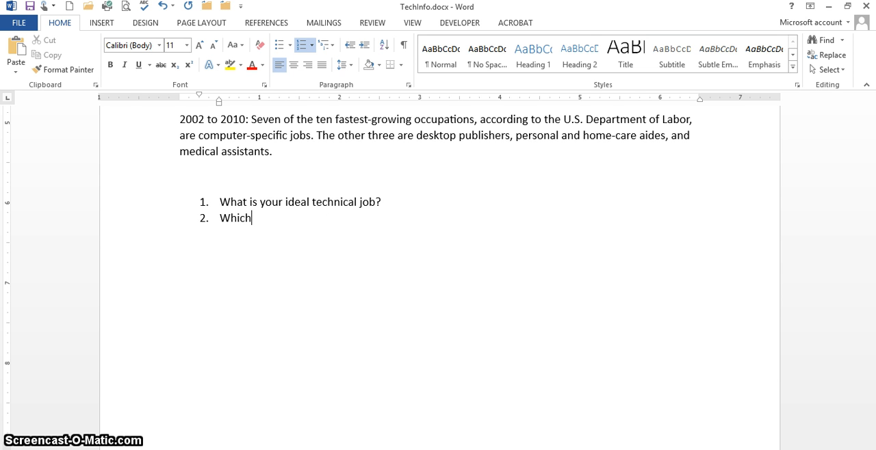
text( joub)
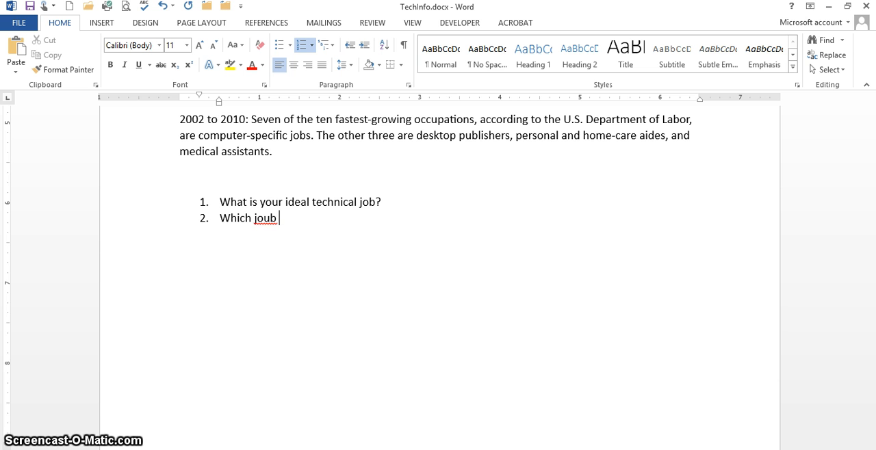
key(BackSpace)
key(BackSpace)
text(b su)
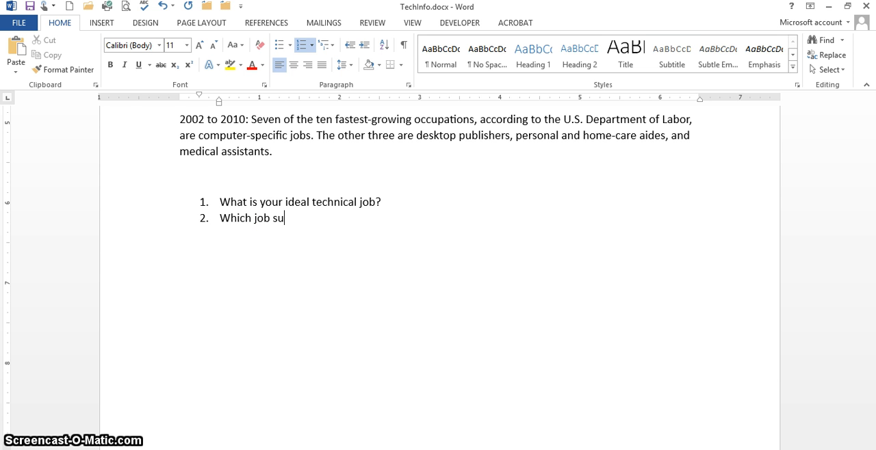
text(its your personali)
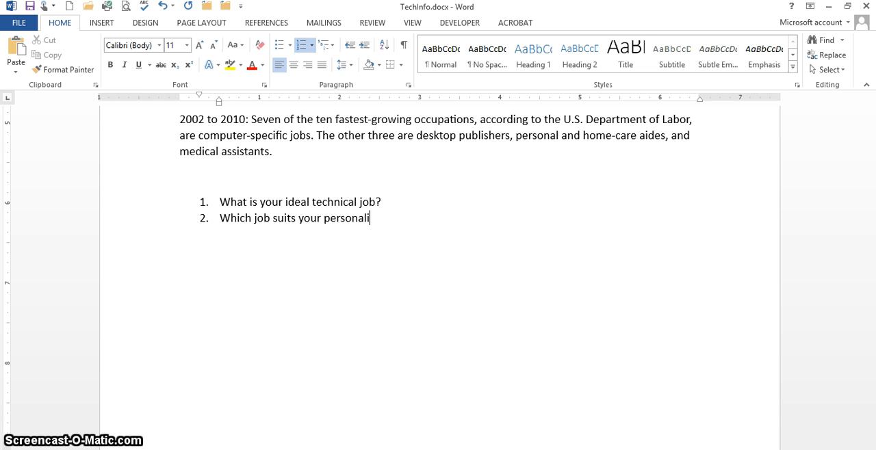
text(ty)
Add "Which is your" as the third numbered item and end the list with a plain paragraph.
text(Which )
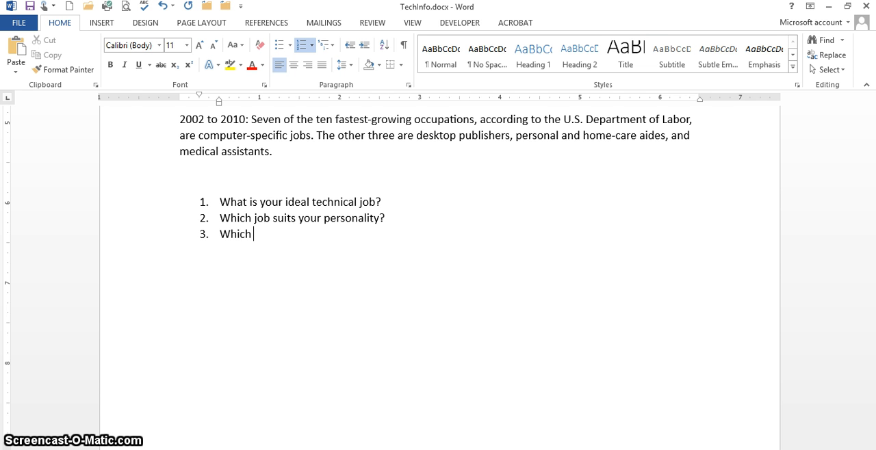
text(is your)
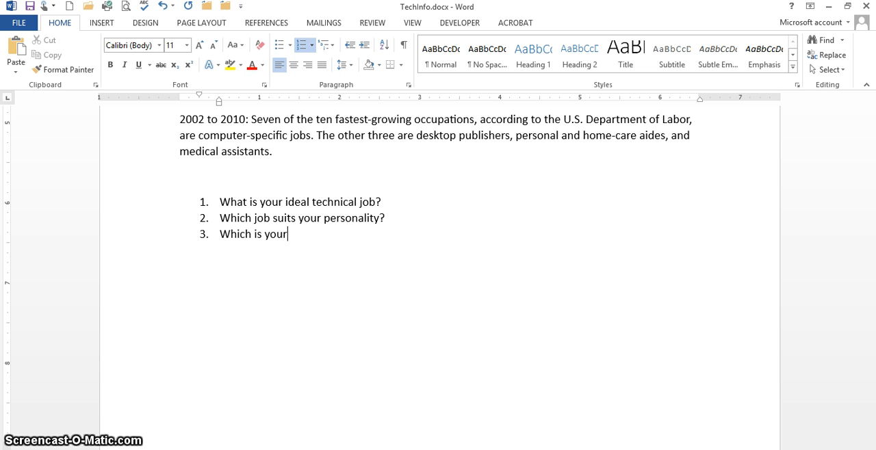
key(Return)
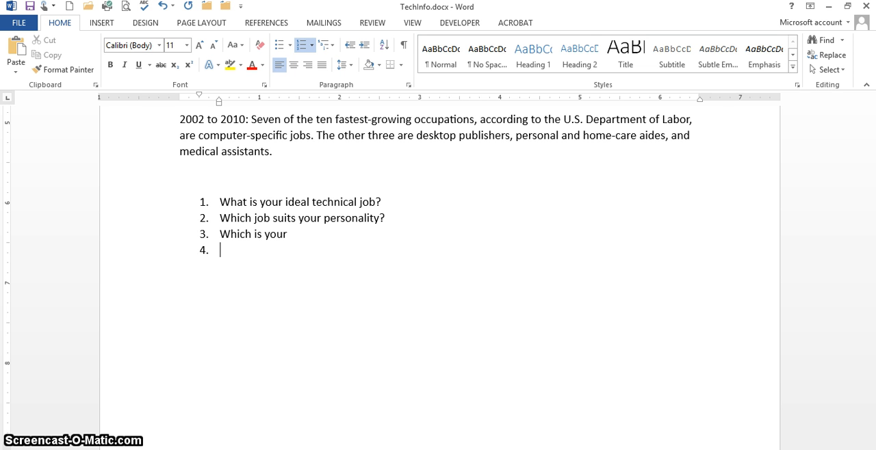
key(Return)
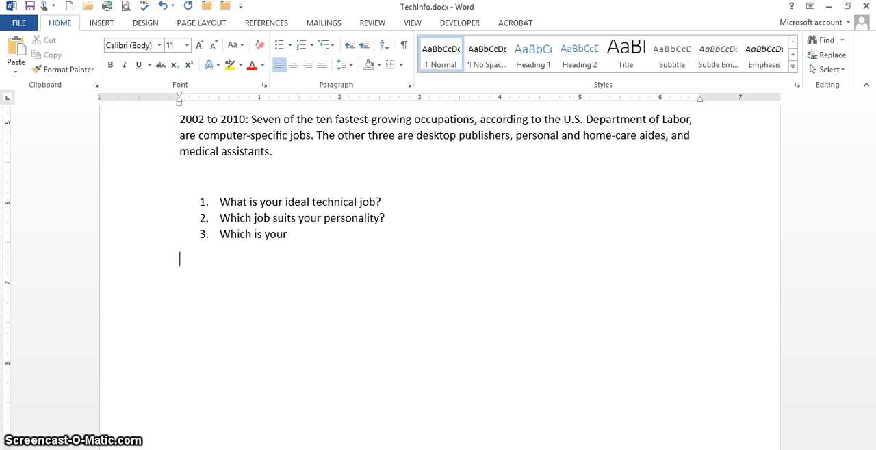
Format the five questions under the Technology Information Questions heading as a numbered list.
key(ctrl+Home)
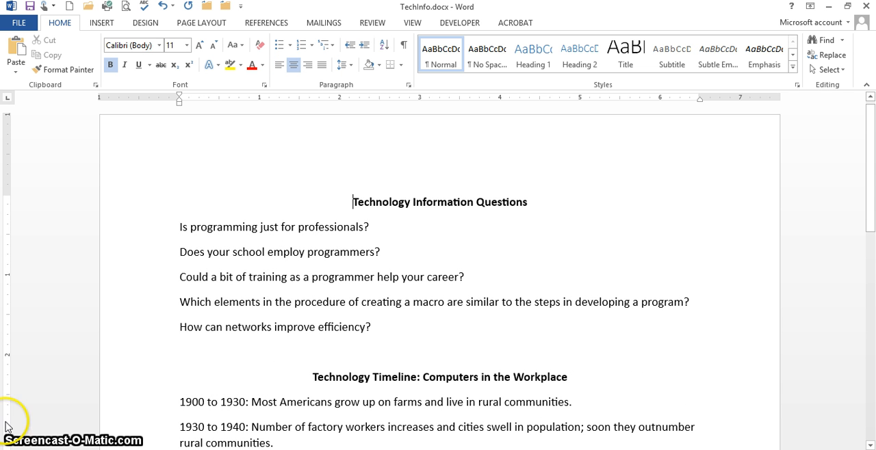
click(152, 228)
drag(148, 241, 146, 325)
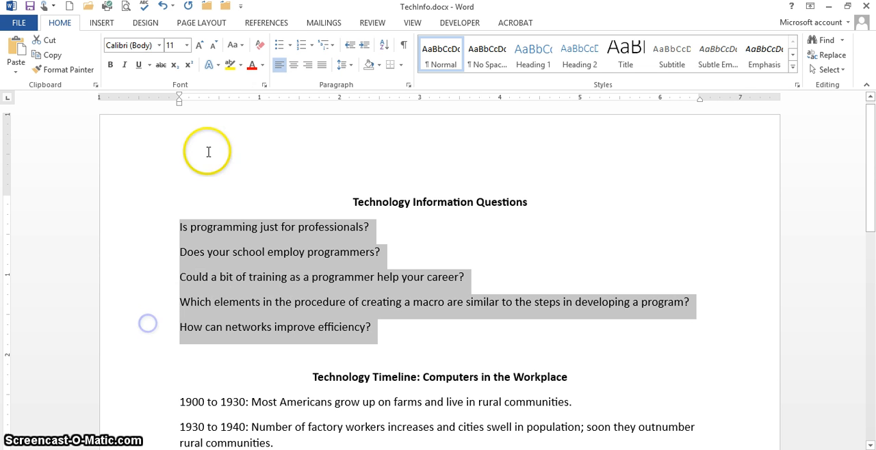
click(301, 46)
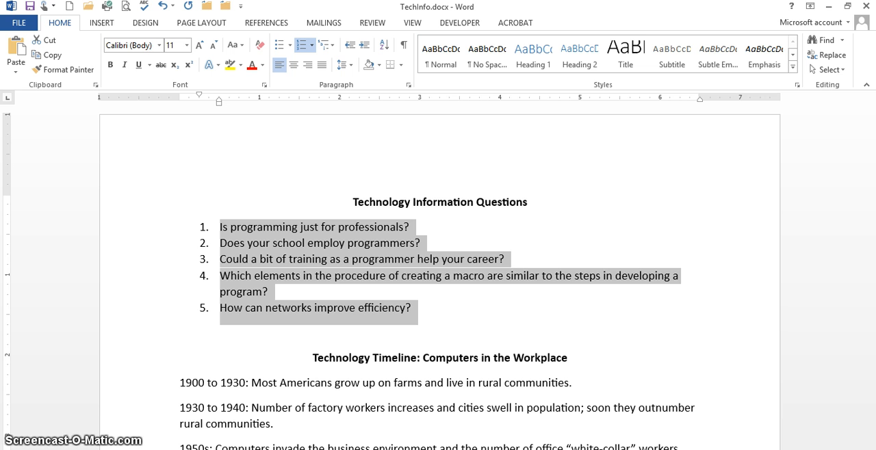
Insert "What kinds of networks are used in your local area?" as a new numbered item after the fourth question.
click(274, 297)
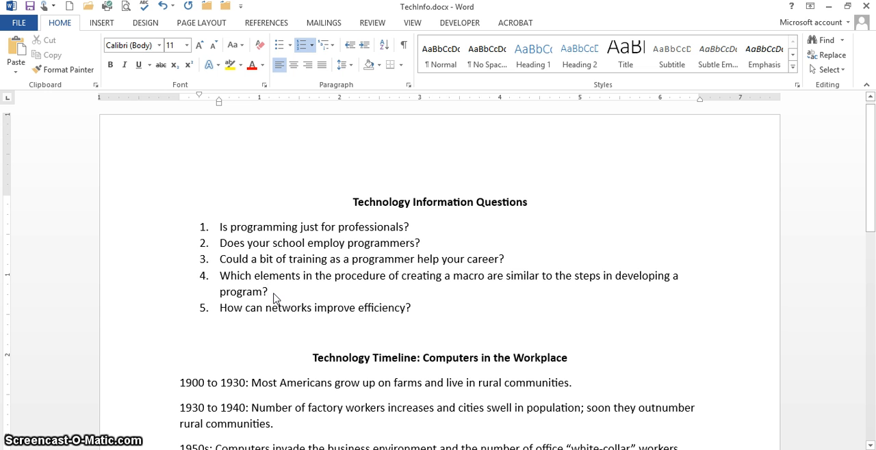
key(Return)
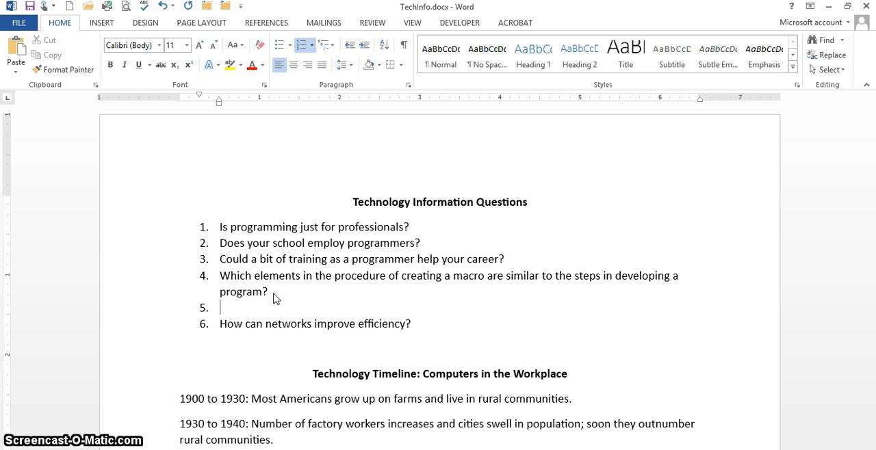
text(What kins of networks are used)
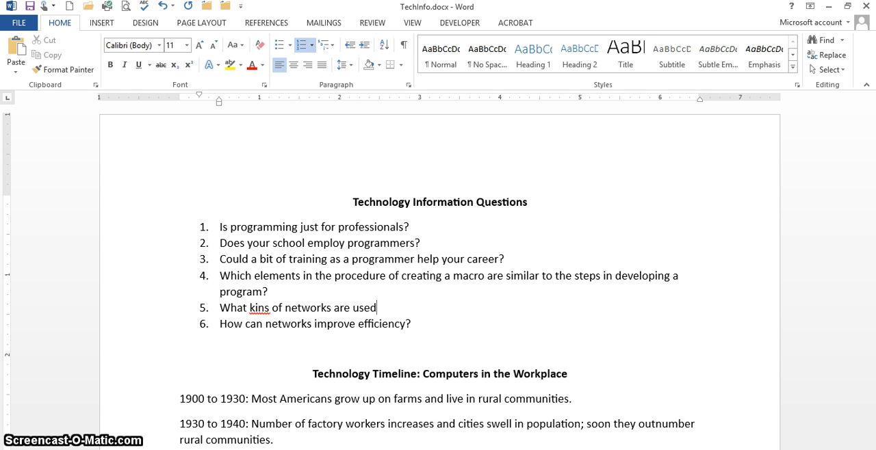
text( in your local area?)
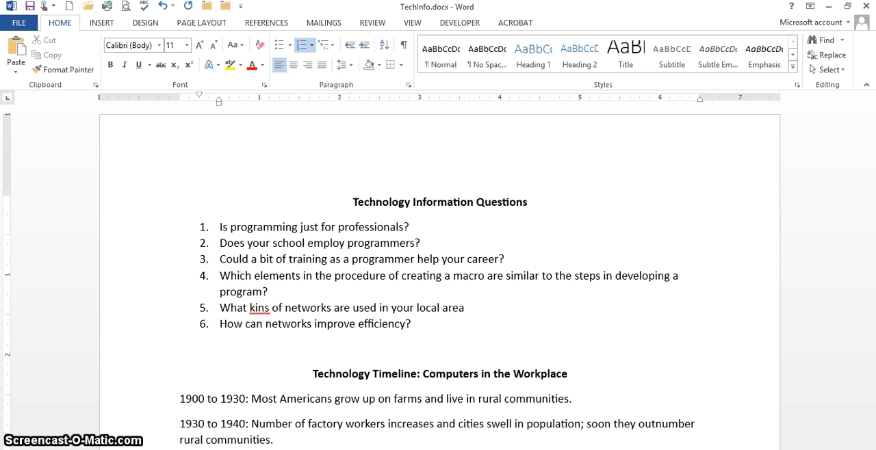
click(264, 308)
text(d)
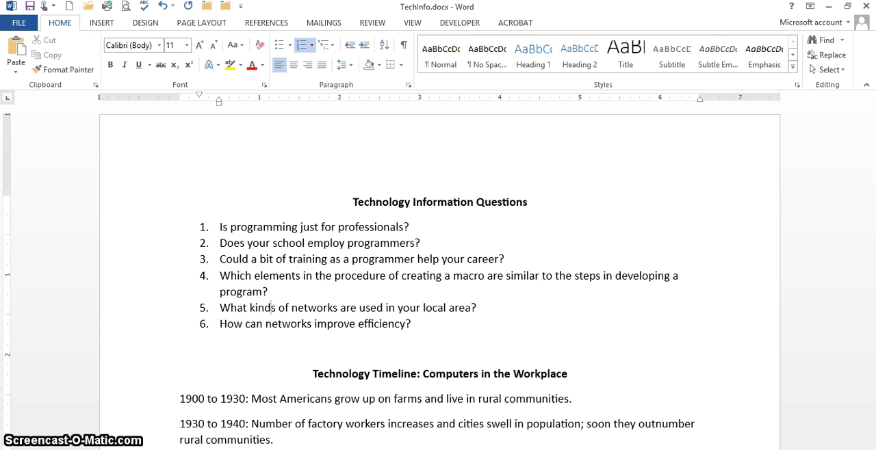
Format all the Technology Timeline paragraphs, from 1900 to 2010, as a list with solid round bullets.
drag(870, 174, 872, 276)
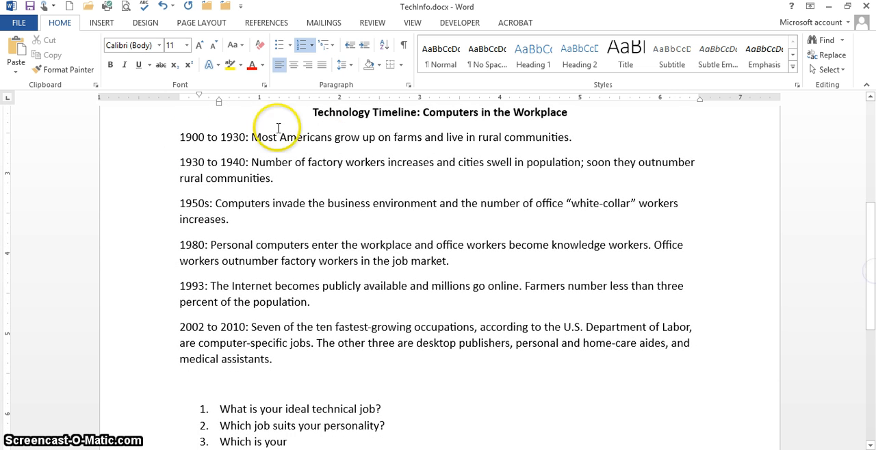
drag(149, 137, 137, 357)
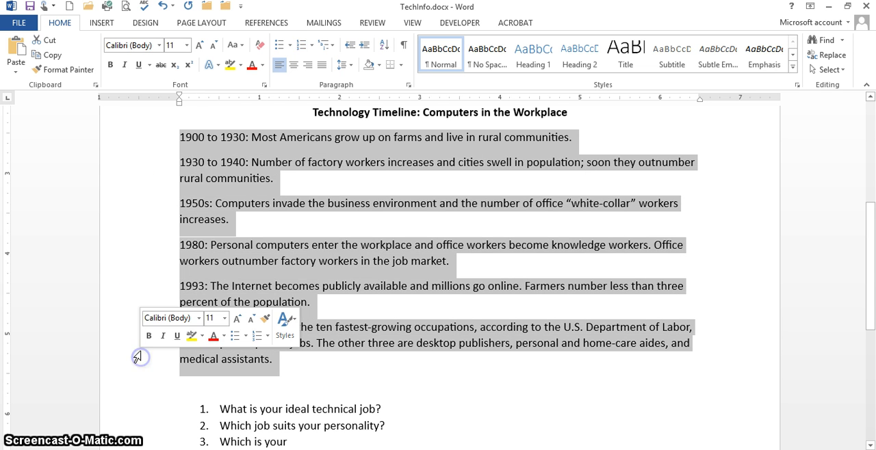
click(290, 46)
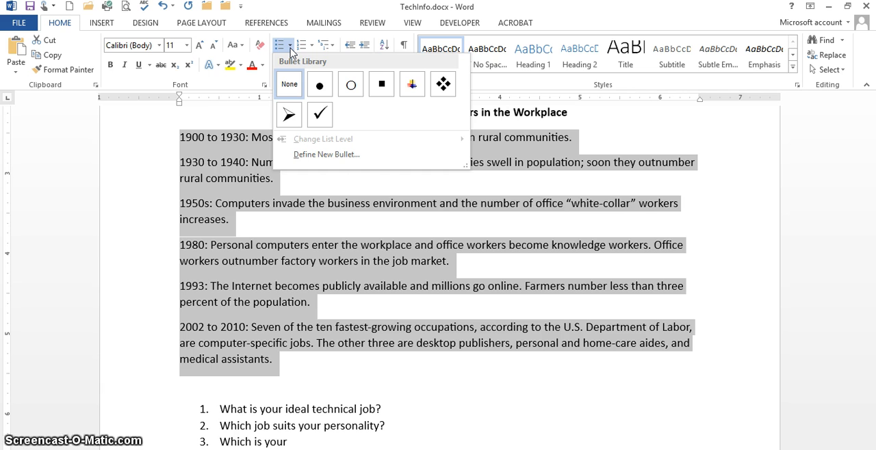
click(320, 85)
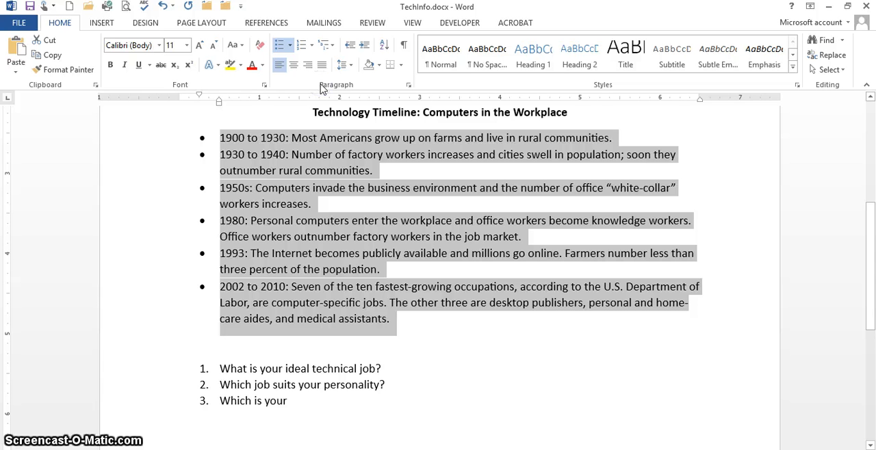
Try arrowhead bullets on the timeline list and settle on check mark bullets.
click(290, 45)
click(288, 159)
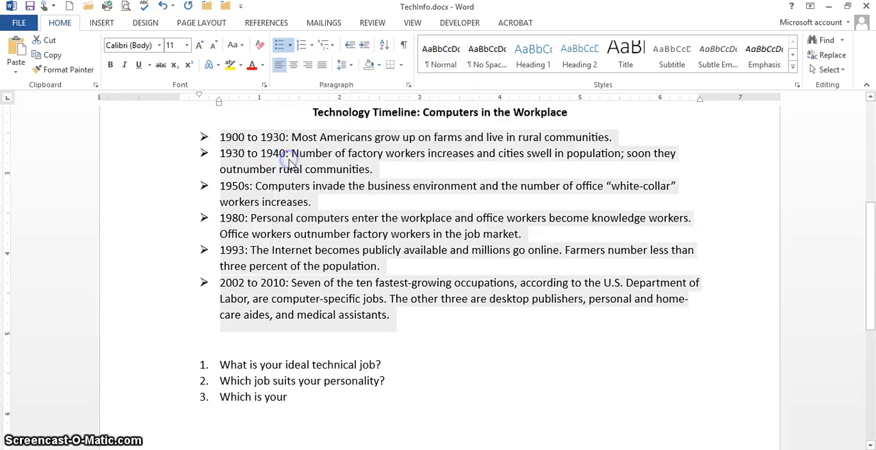
click(290, 47)
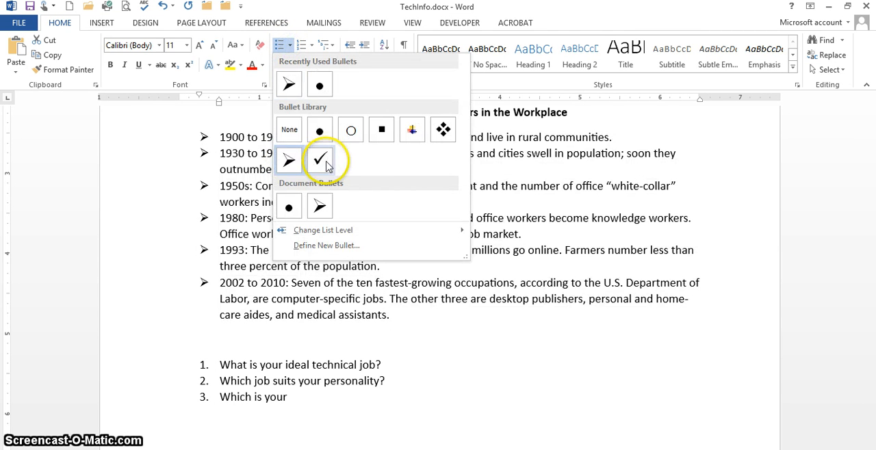
click(321, 160)
click(290, 45)
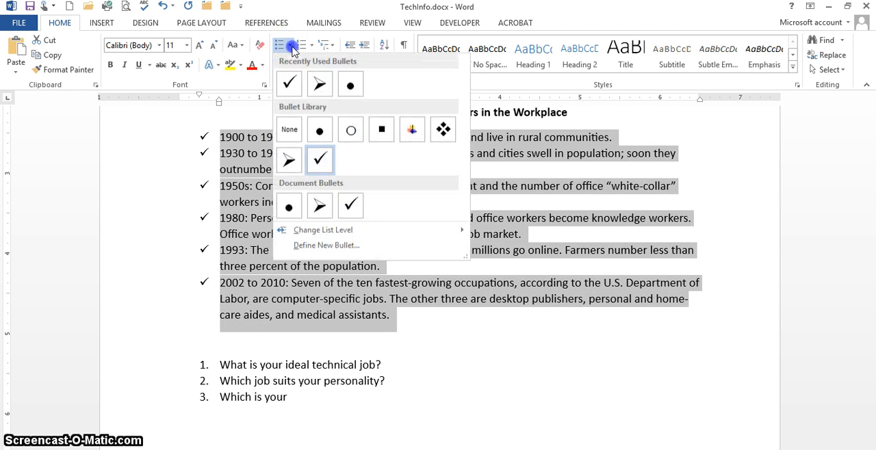
click(294, 86)
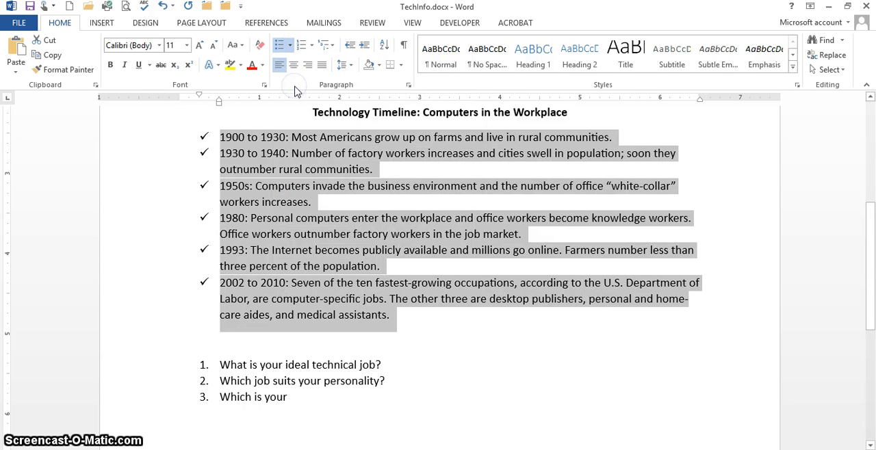
Change the timeline list's bullets to arrowheads.
click(290, 45)
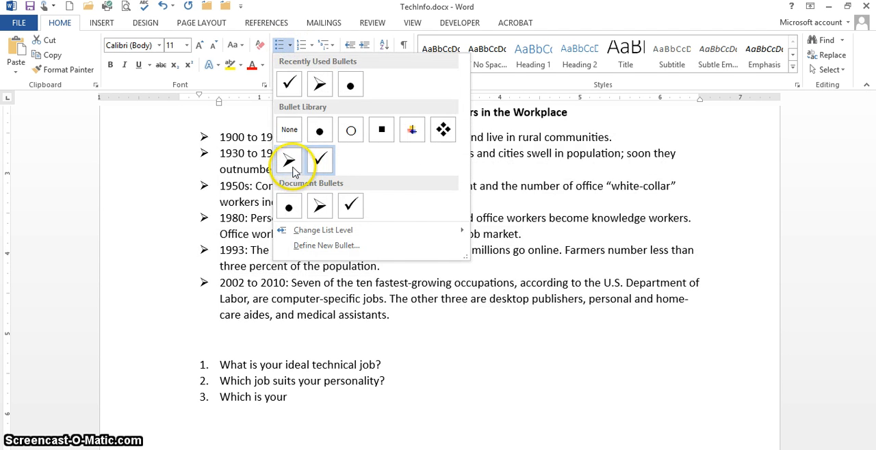
click(289, 161)
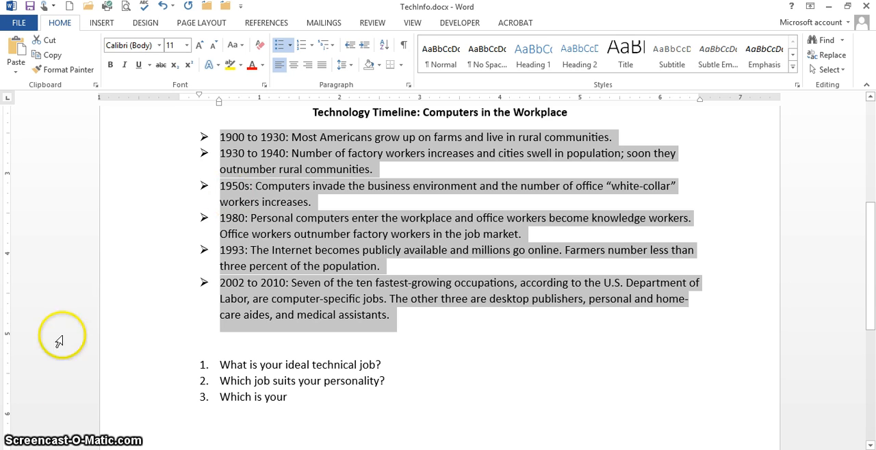
click(511, 336)
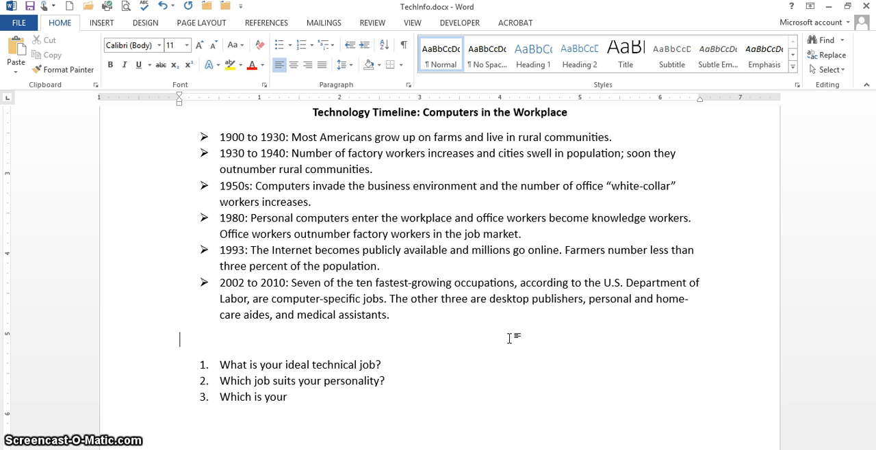
Apply outside borders to the Technology Information Questions heading at the start of the document.
key(ctrl+Home)
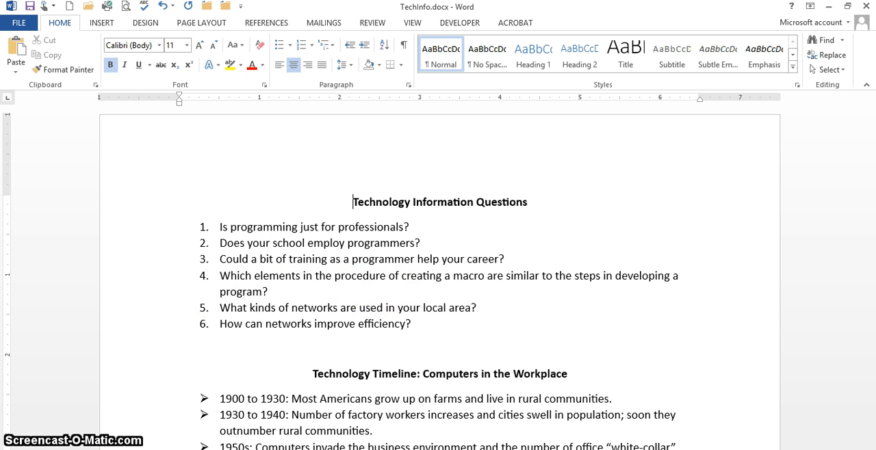
drag(354, 202, 536, 196)
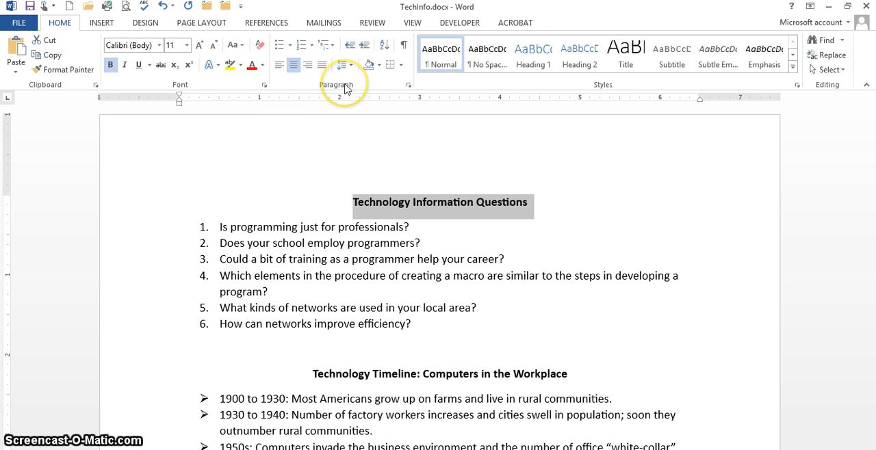
click(396, 67)
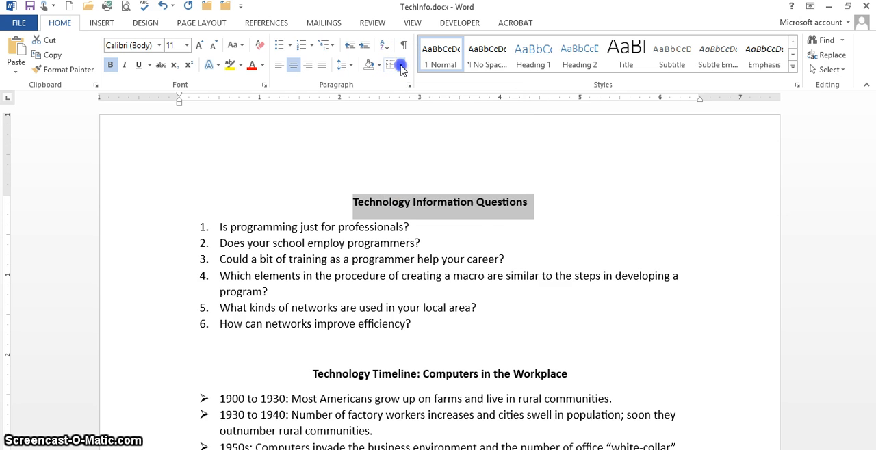
click(402, 66)
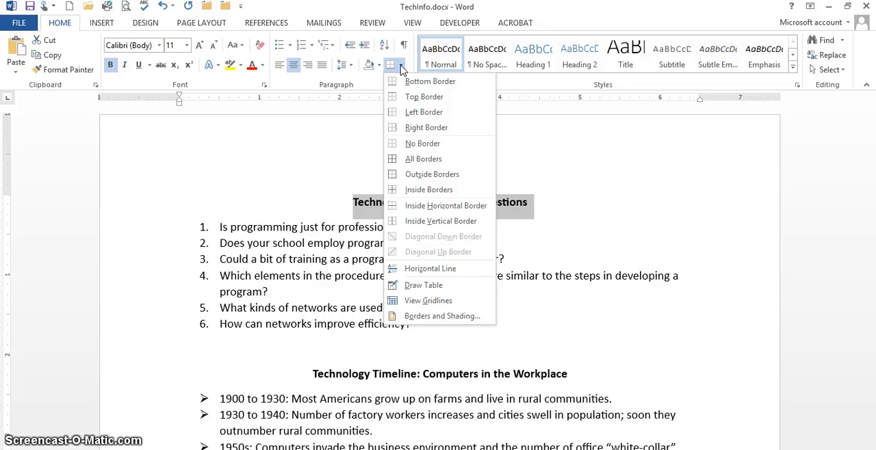
click(427, 176)
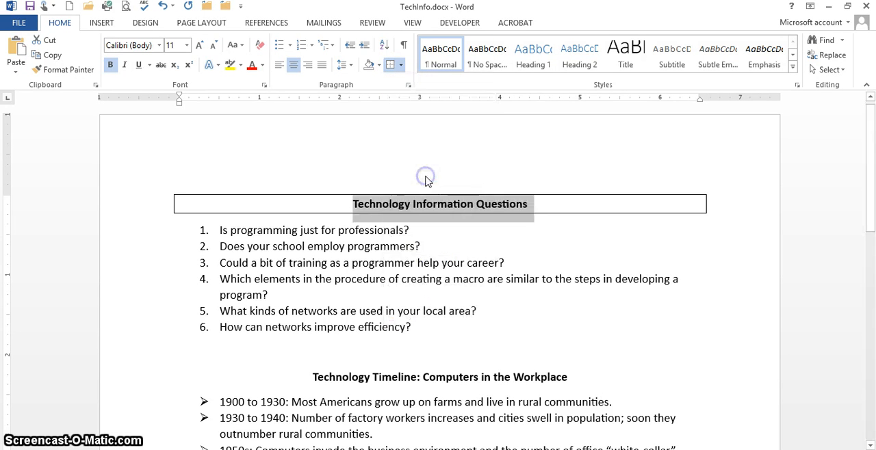
click(529, 246)
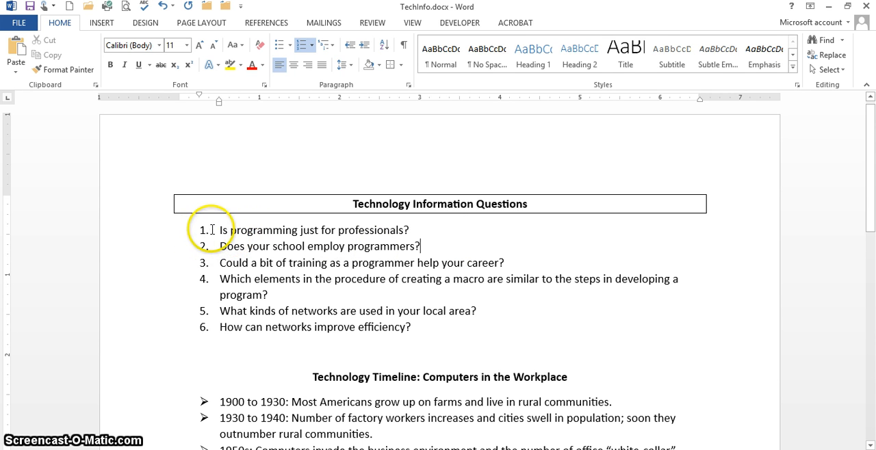
Shade the six numbered question paragraphs with a light green theme fill colour, leaving the pattern style clear.
drag(217, 230, 474, 326)
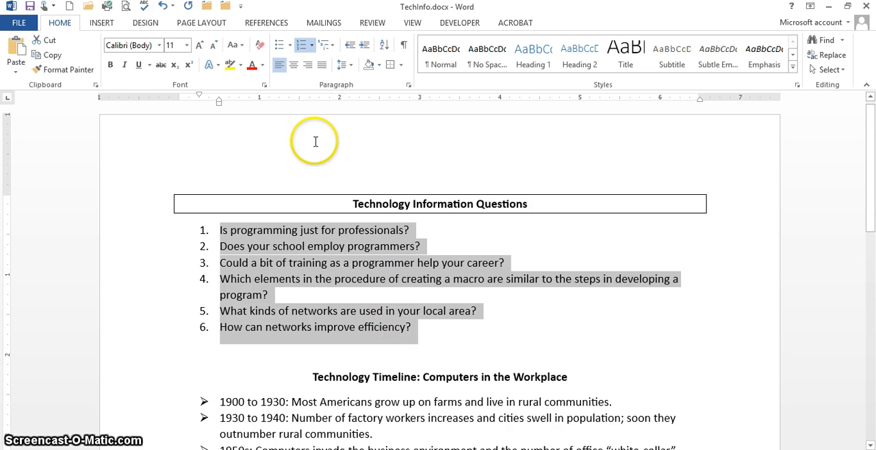
click(401, 66)
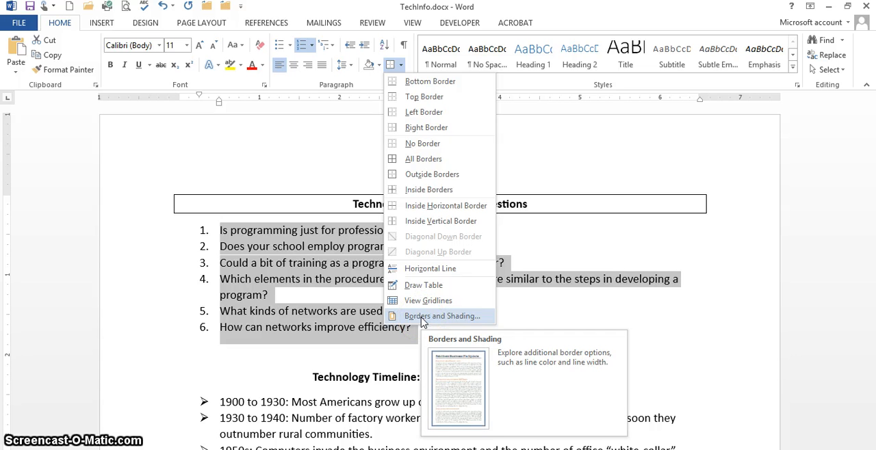
click(420, 317)
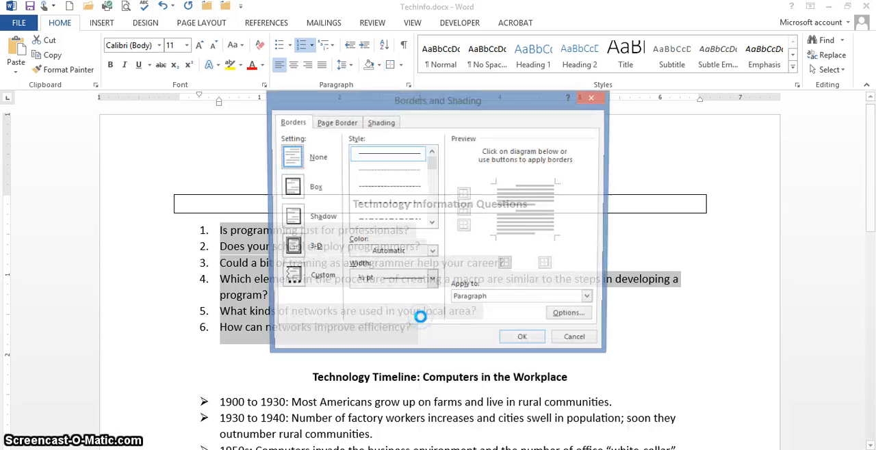
click(374, 124)
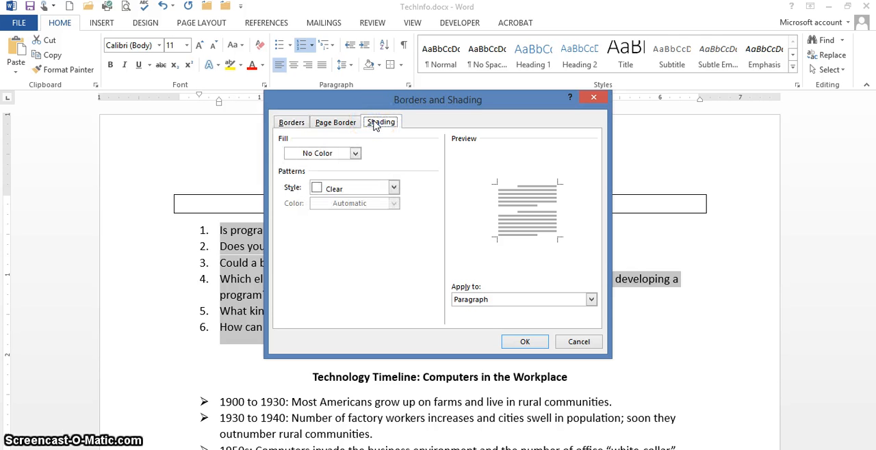
click(356, 155)
click(356, 155)
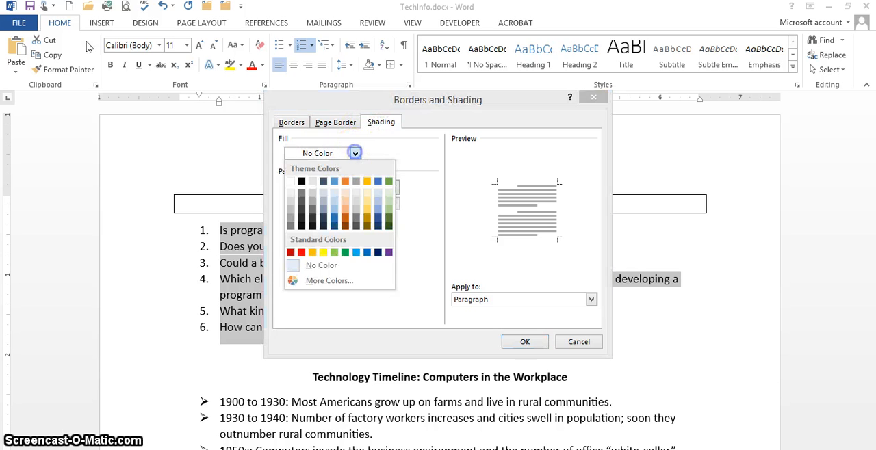
click(388, 203)
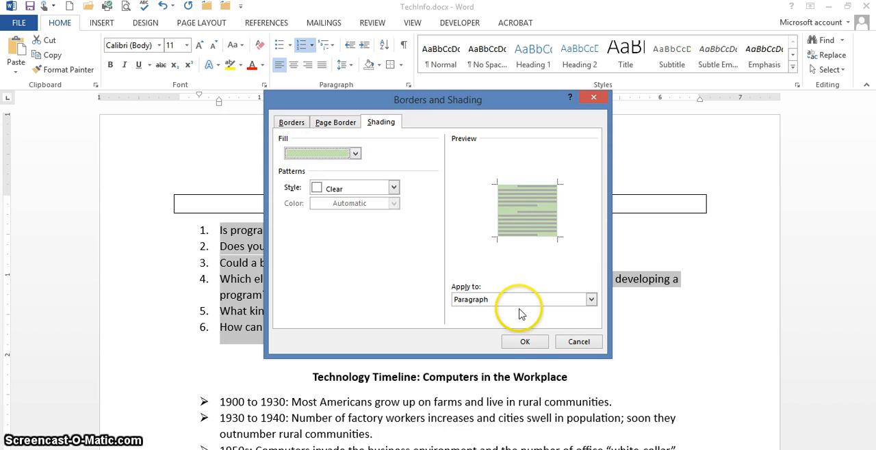
click(525, 342)
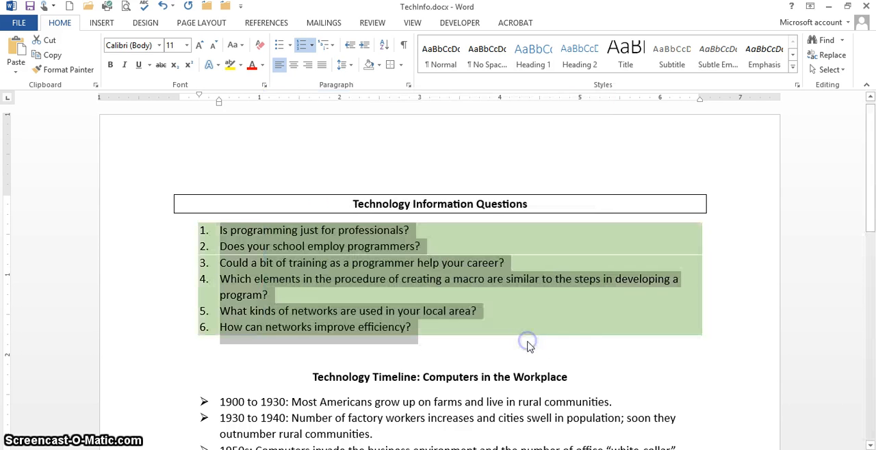
click(743, 340)
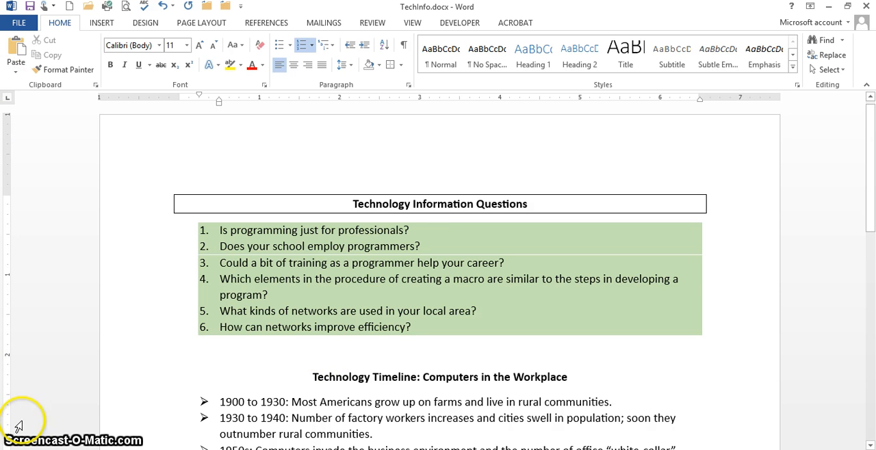